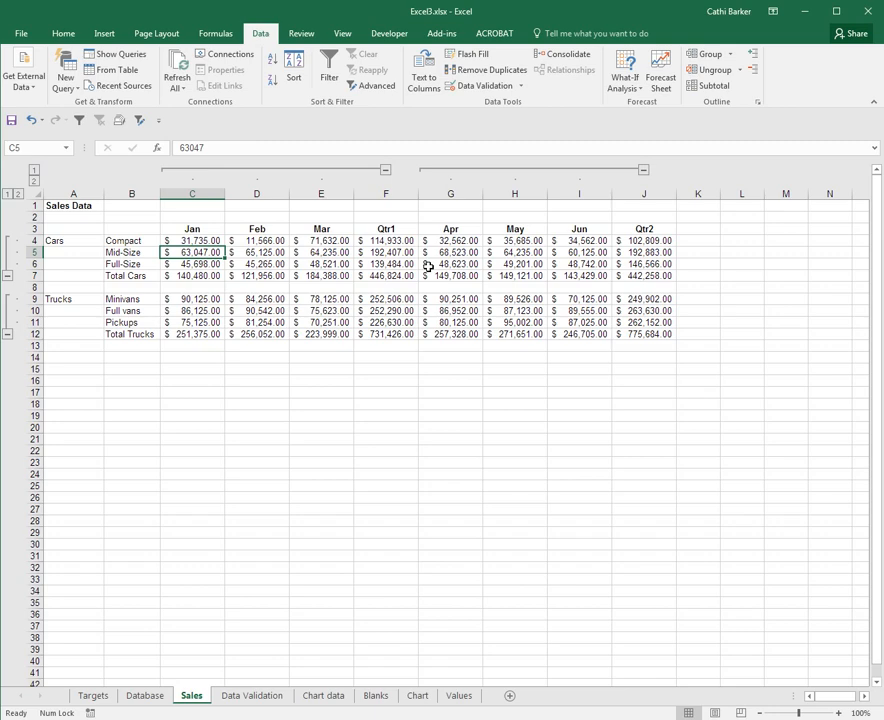
Set the page orientation of the Sales sheet to landscape.
left_click(270, 253)
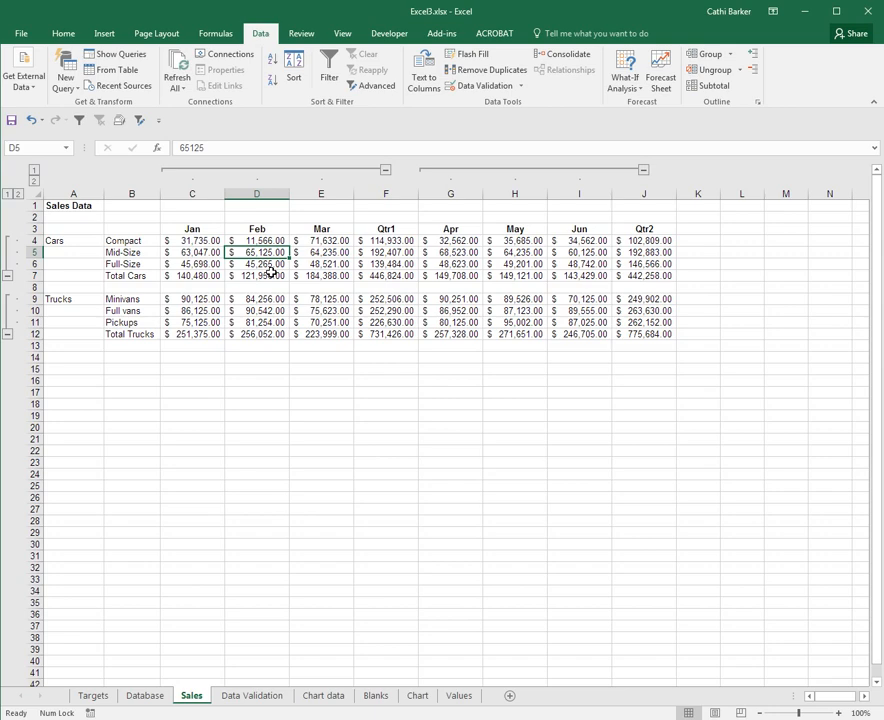
left_click(158, 37)
left_click(146, 84)
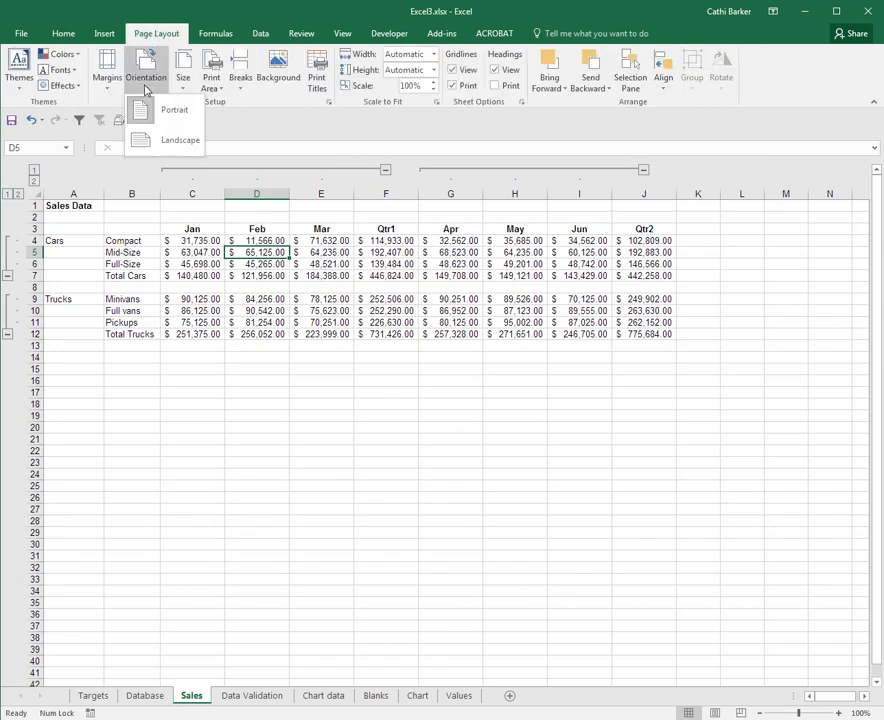
left_click(154, 144)
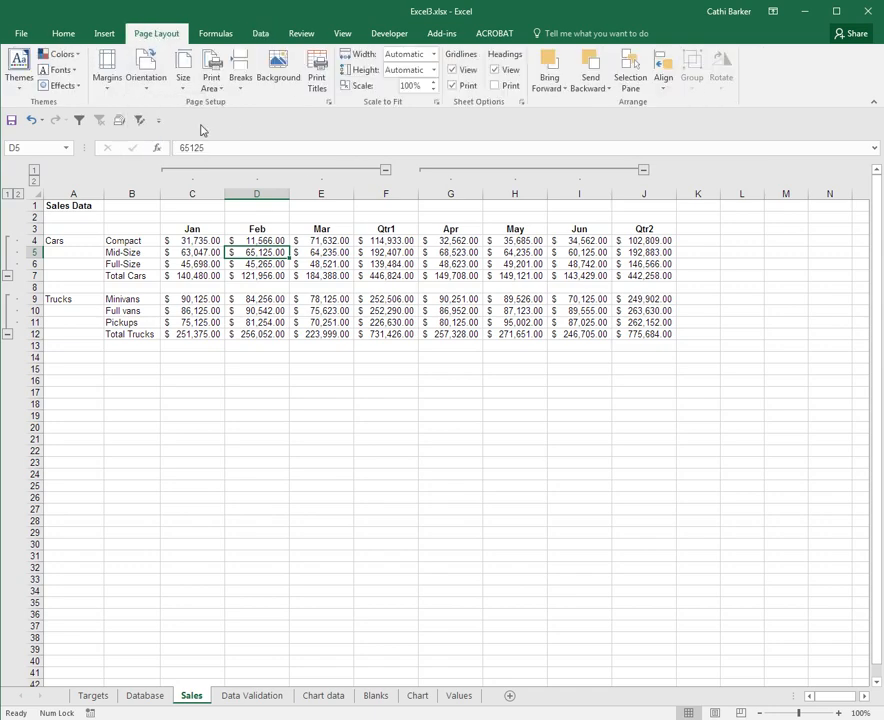
Scale the Sales sheet to fit 1 page wide by 1 tall and check it in the print preview.
left_click(436, 102)
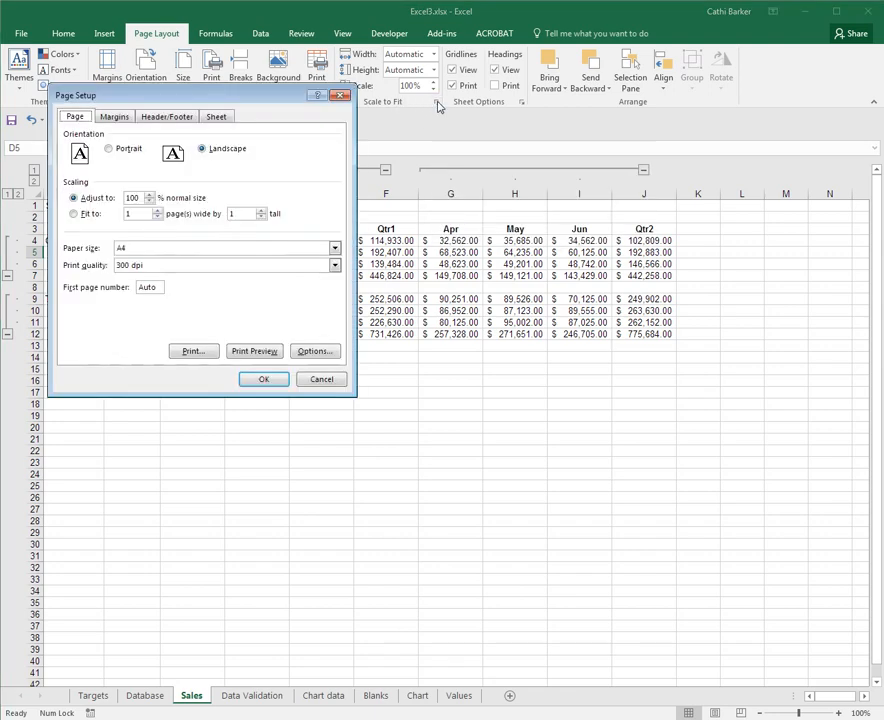
left_click(74, 213)
left_click(254, 354)
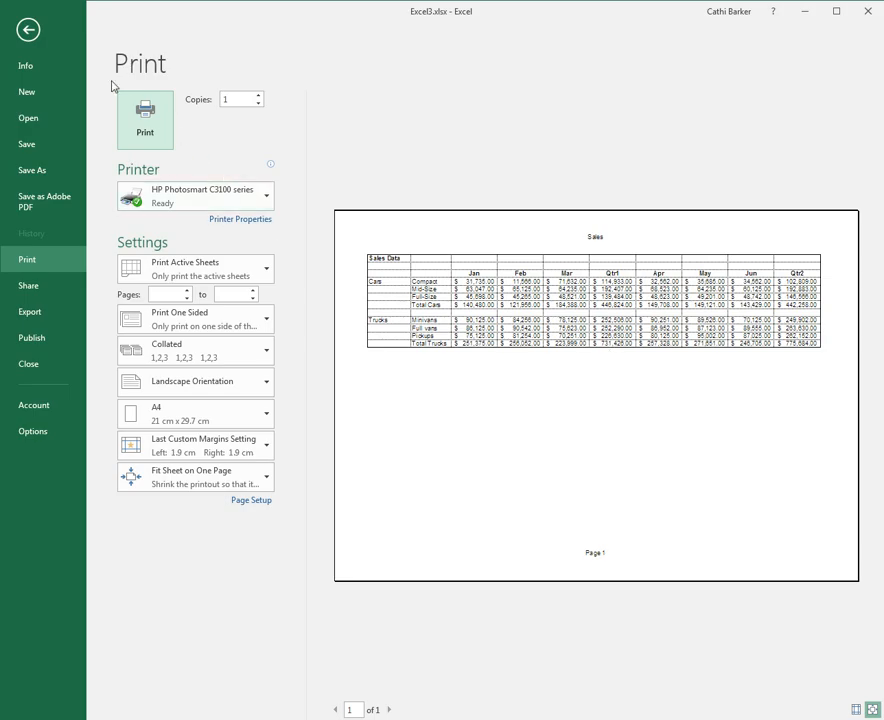
left_click(26, 28)
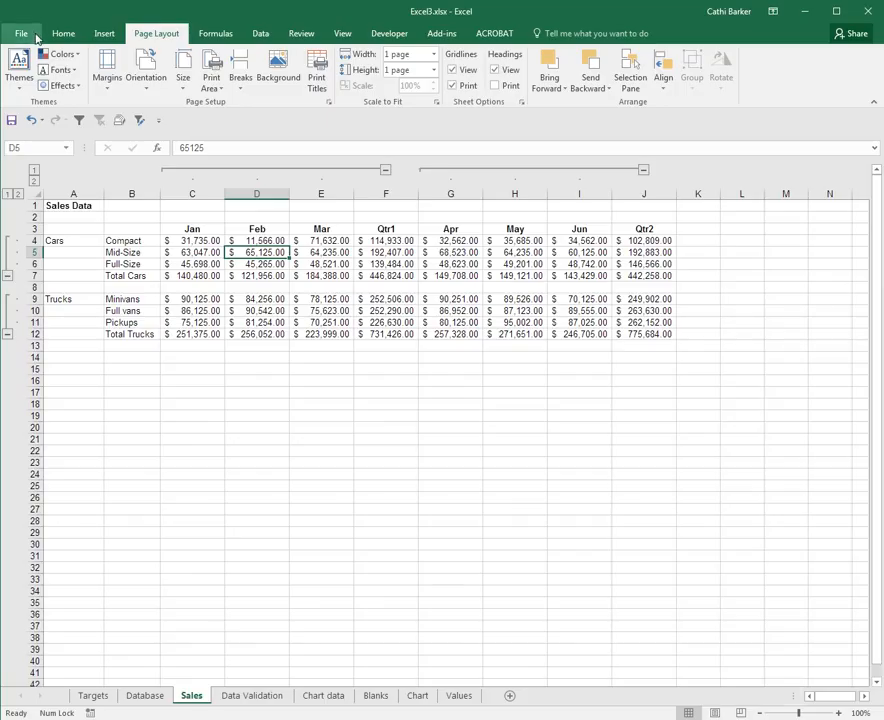
Save the current layout as a custom view named "Detailed View", including print settings and hidden rows, columns and filter settings.
left_click(345, 36)
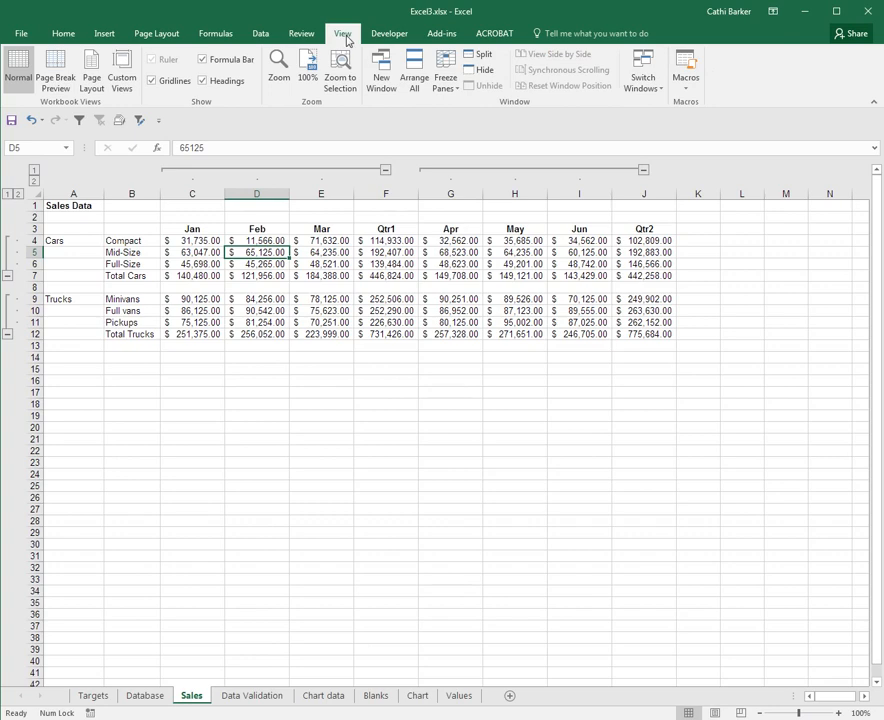
left_click(122, 72)
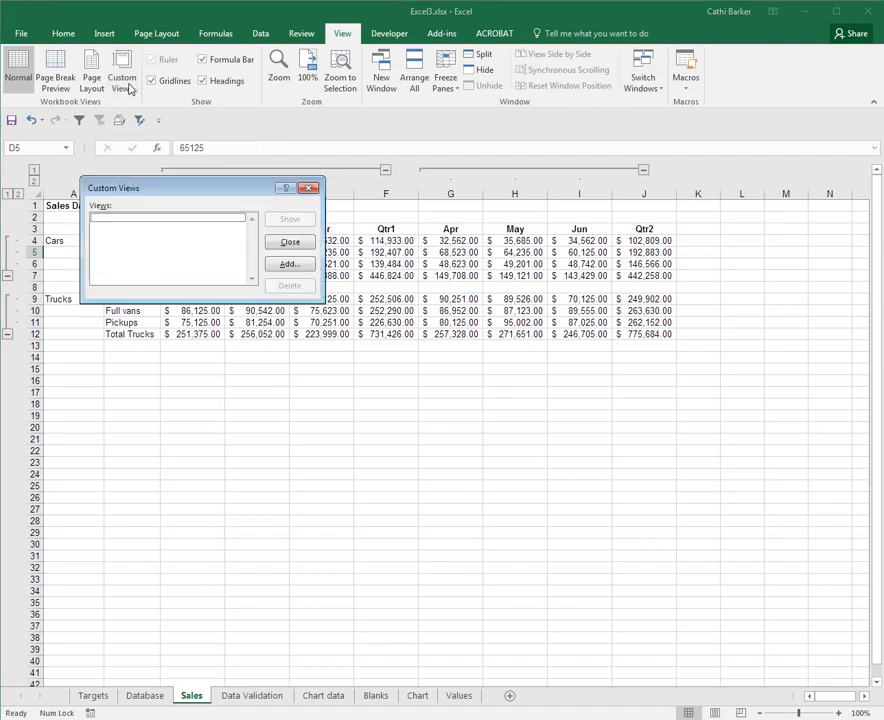
left_click(303, 264)
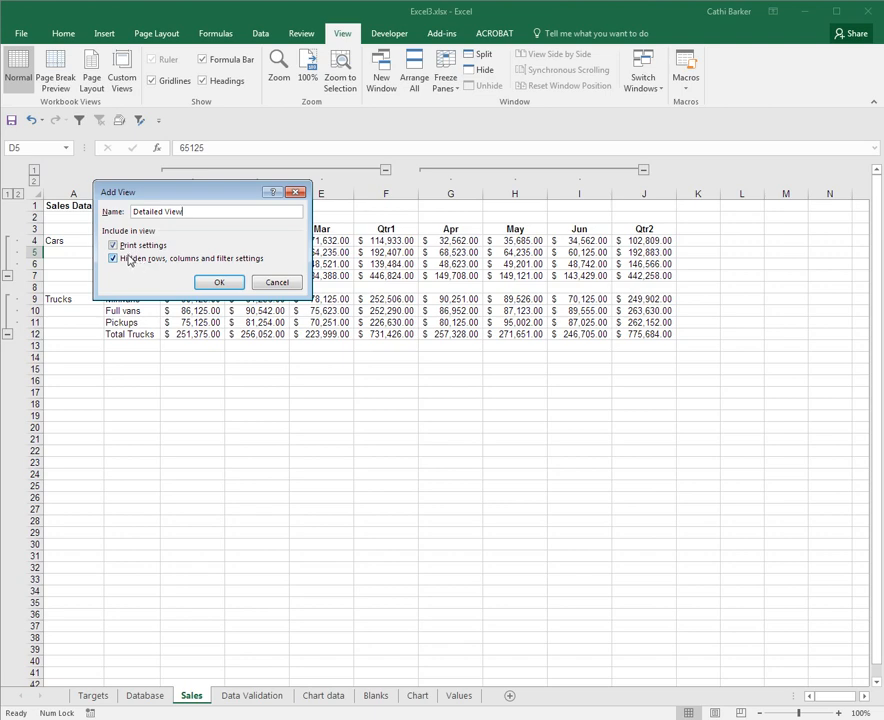
left_click(220, 283)
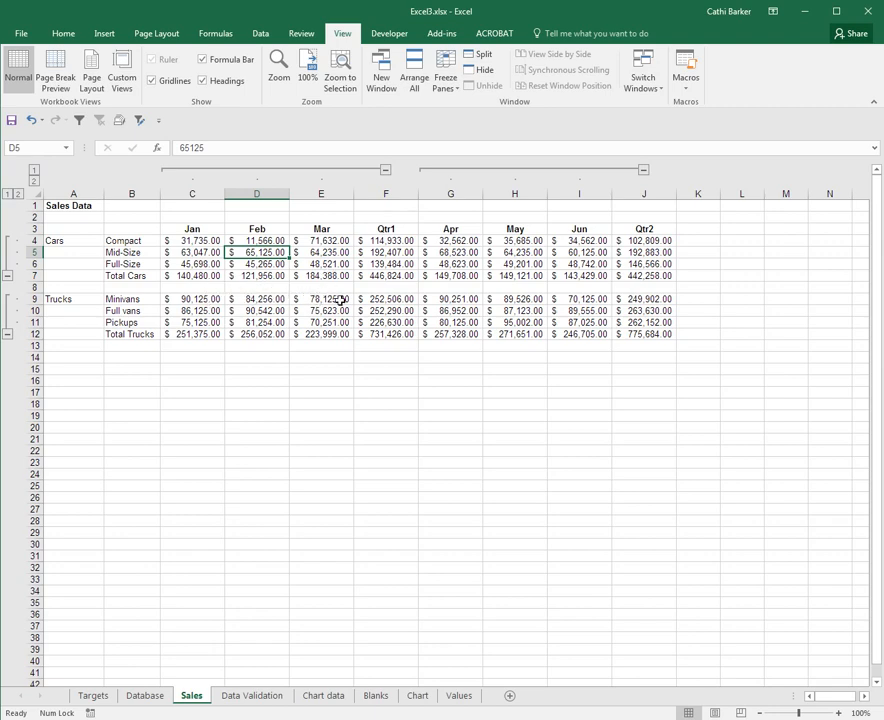
Collapse the monthly columns to the quarterly ones and set the page to portrait, checking the print preview.
left_click(34, 171)
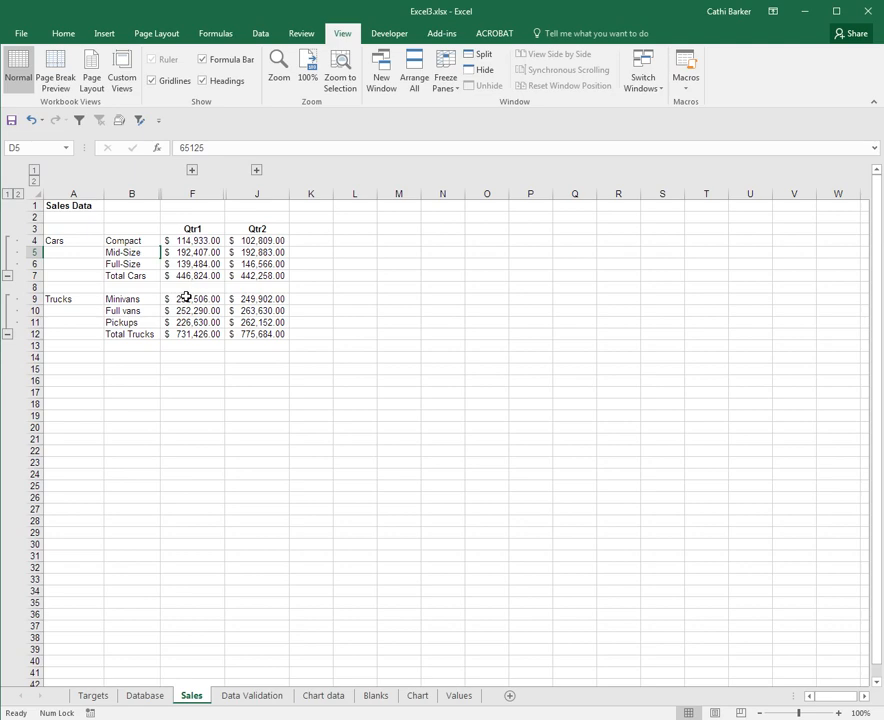
left_click(156, 36)
left_click(150, 88)
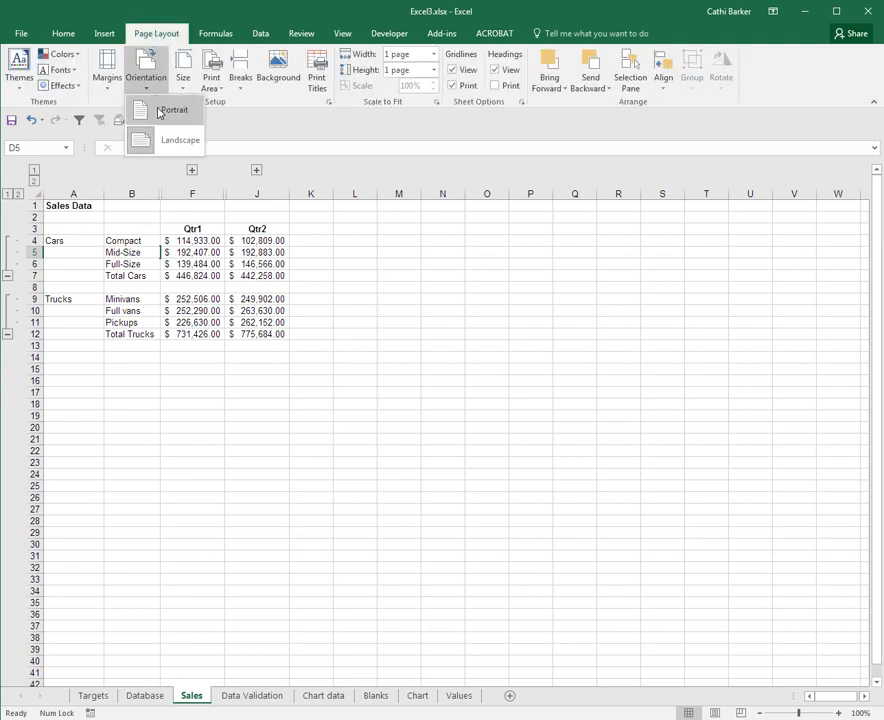
left_click(157, 111)
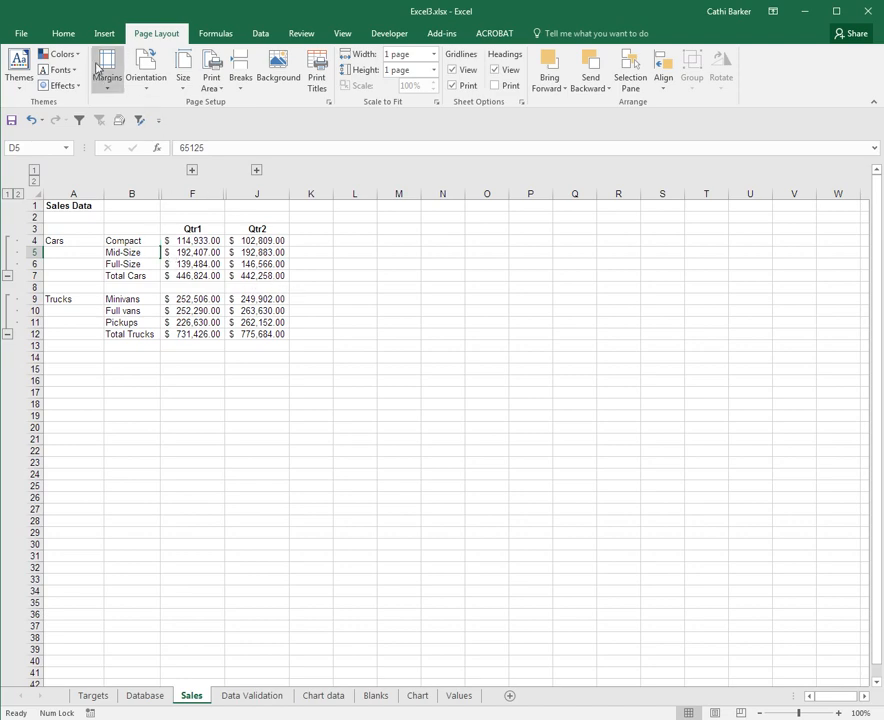
left_click(20, 33)
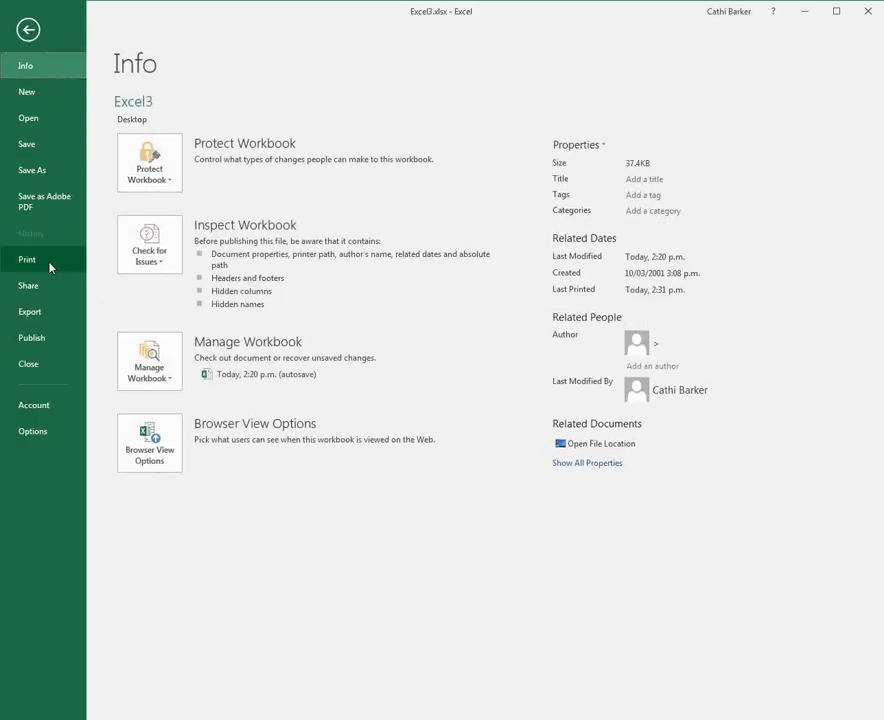
left_click(49, 262)
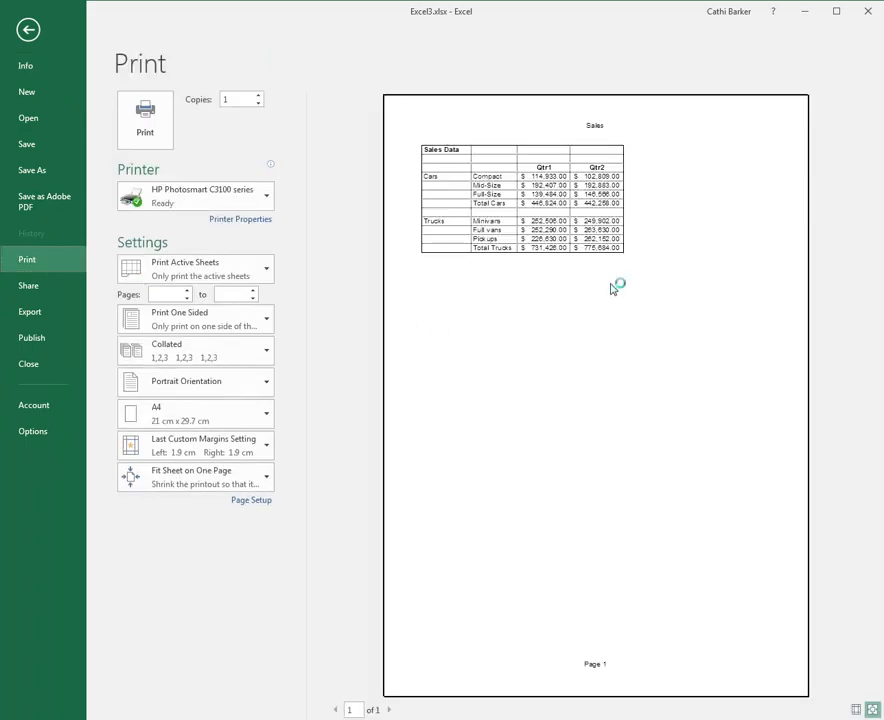
left_click(28, 30)
Save the quarterly portrait layout as a custom view named "Quarterly View".
left_click(344, 36)
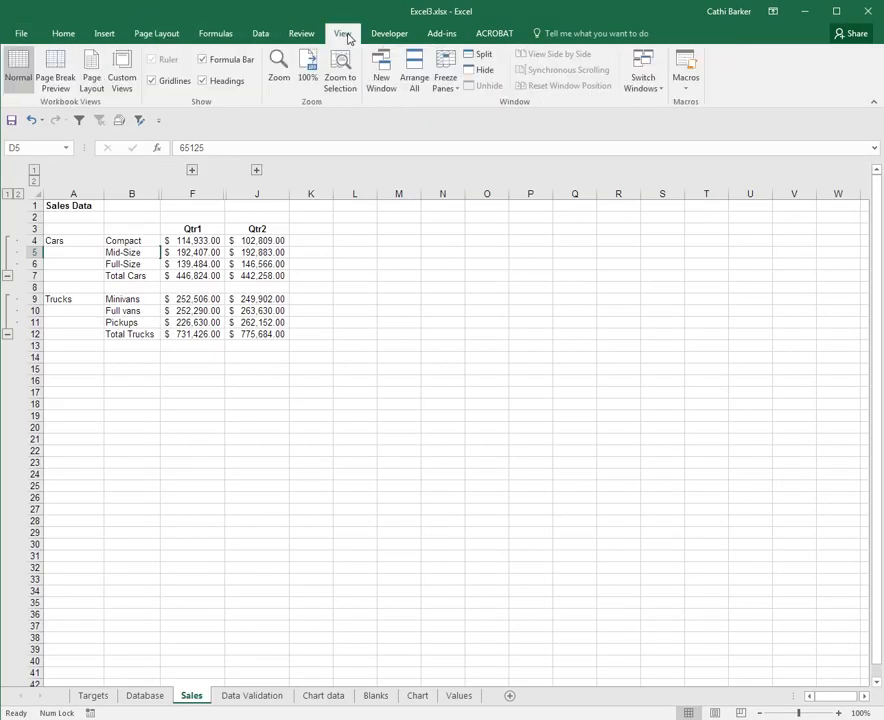
left_click(123, 80)
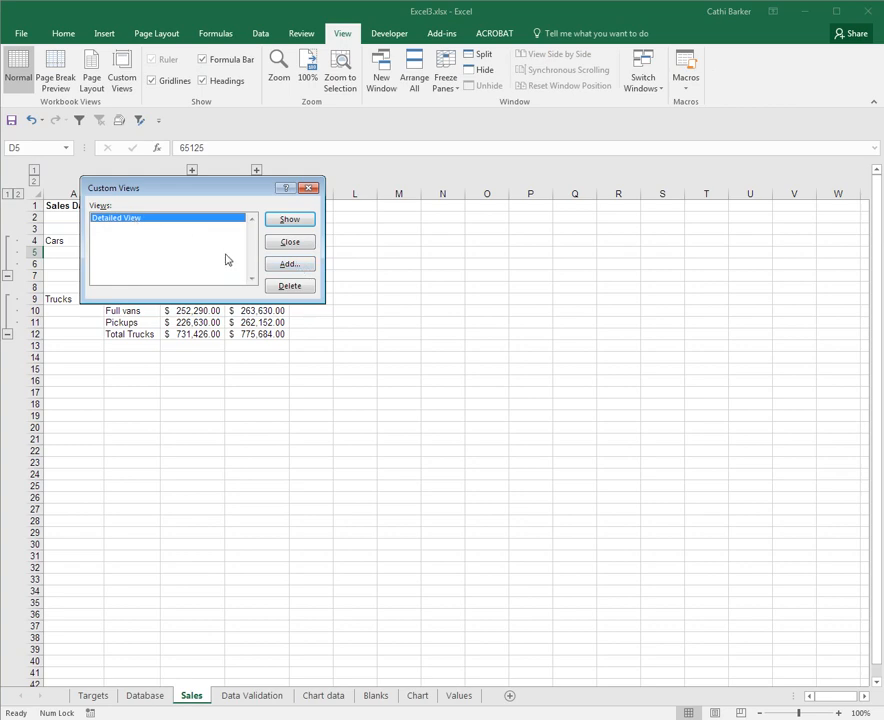
left_click(292, 267)
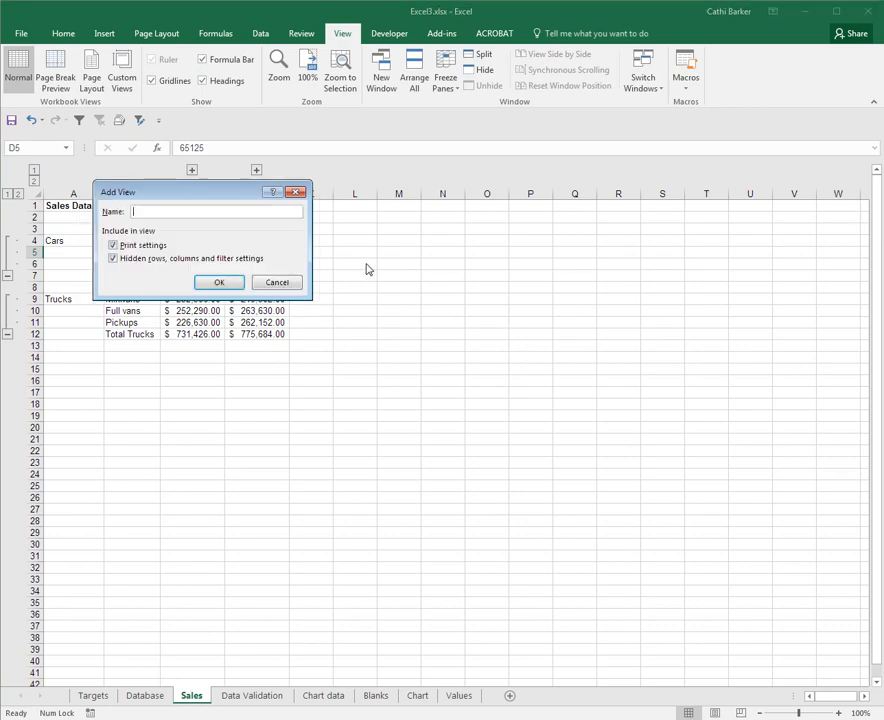
type("Quarterly View")
left_click(218, 284)
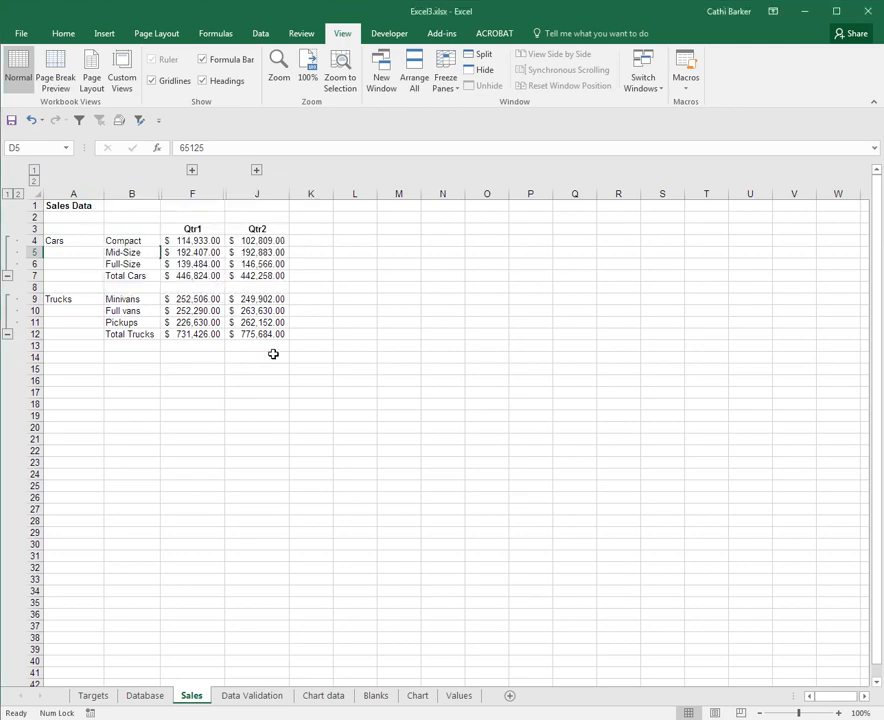
Collapse the row outline to level 1 so only the Total Cars and Total Trucks rows remain.
left_click(7, 194)
left_click(204, 277)
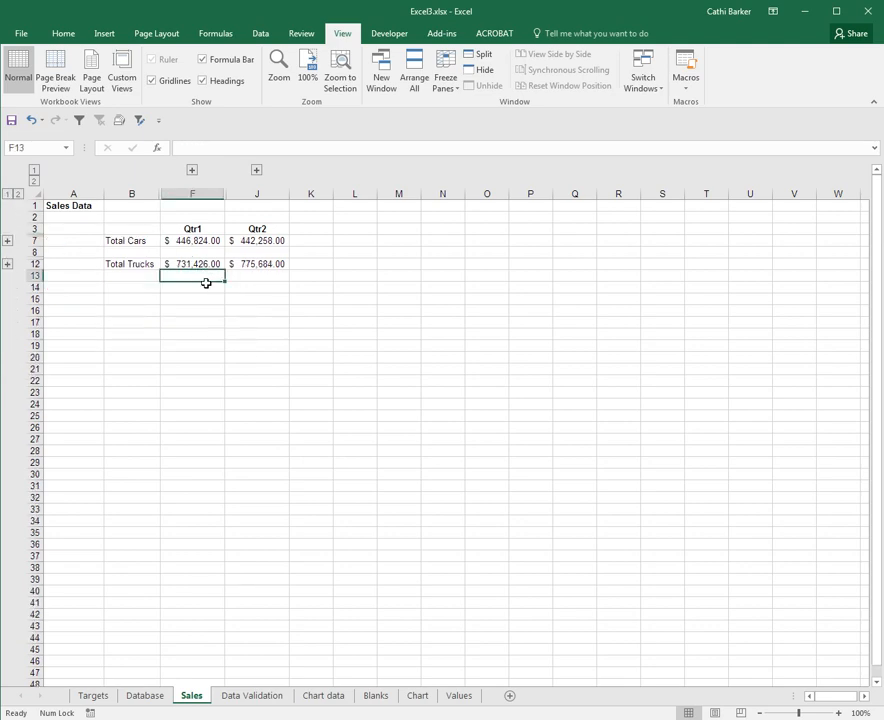
left_click(300, 376)
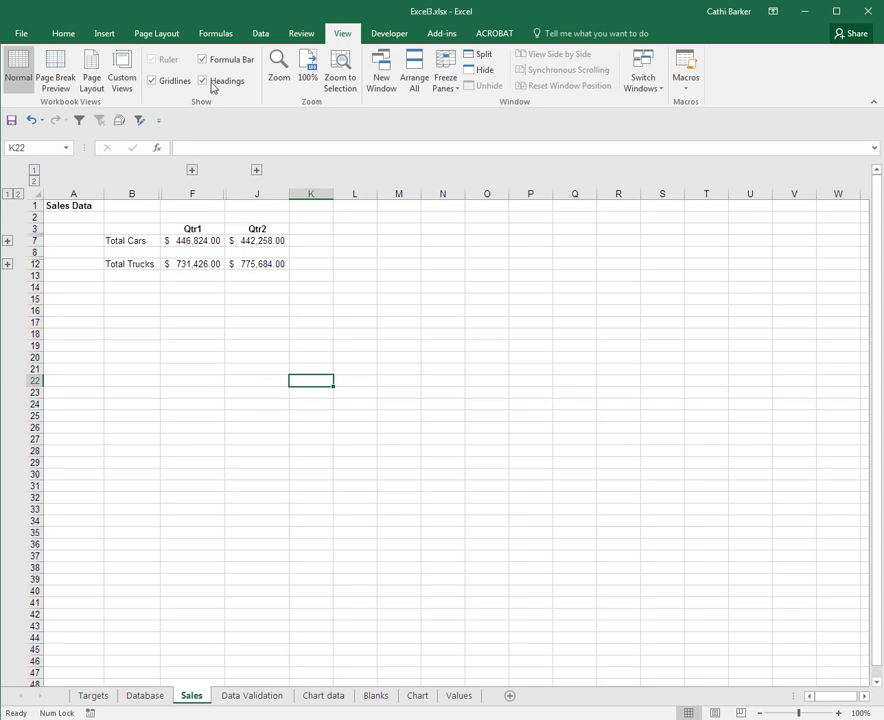
Save the collapsed totals layout as a custom view named "Summary View".
left_click(122, 76)
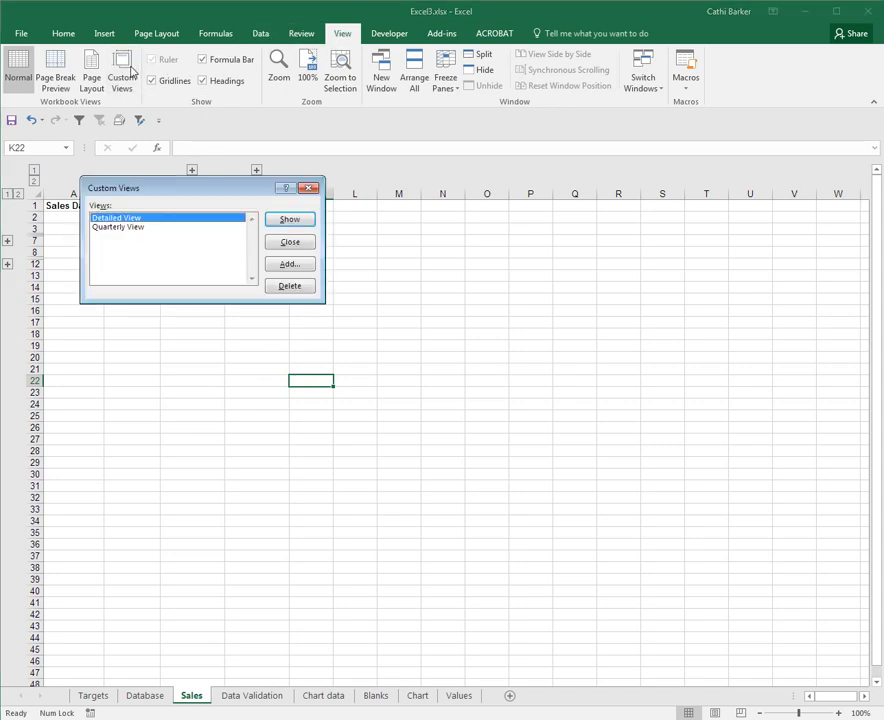
left_click(307, 264)
type("S")
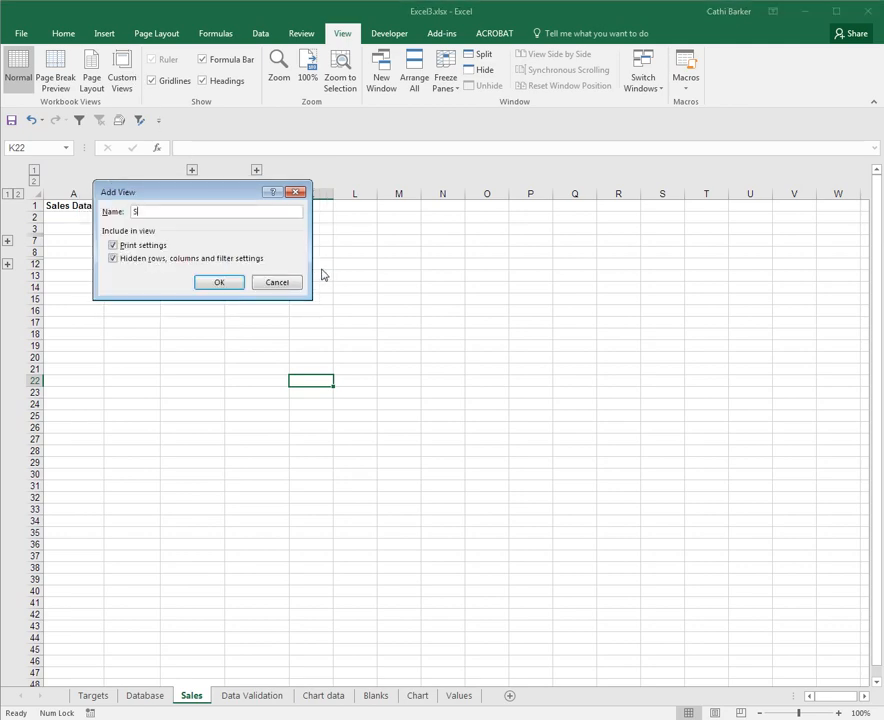
type("ummary viewV")
left_click(233, 285)
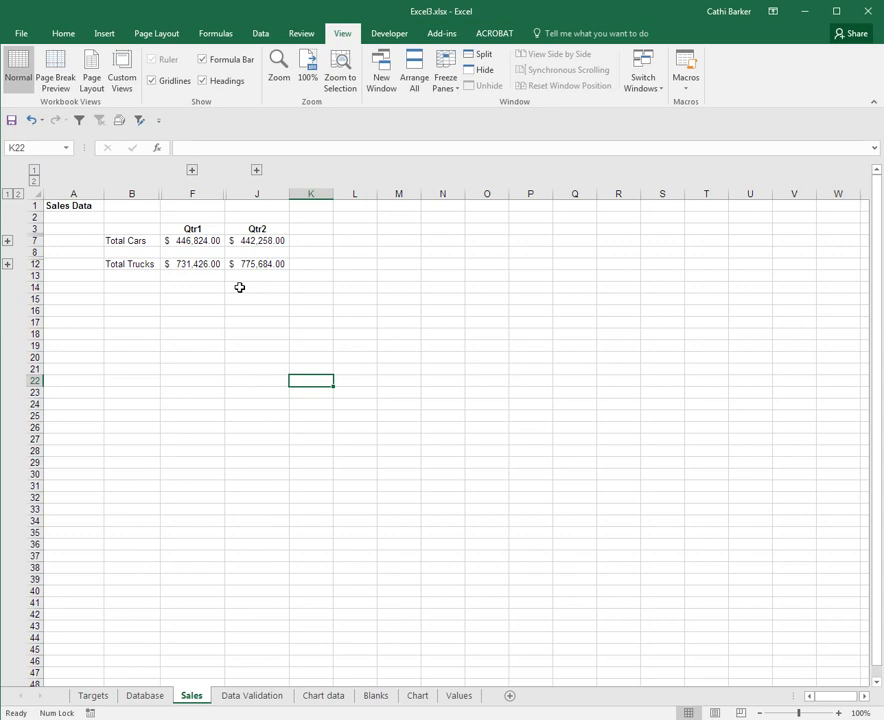
Test the saved custom views by showing Detailed View and switching back to Summary View.
left_click(122, 78)
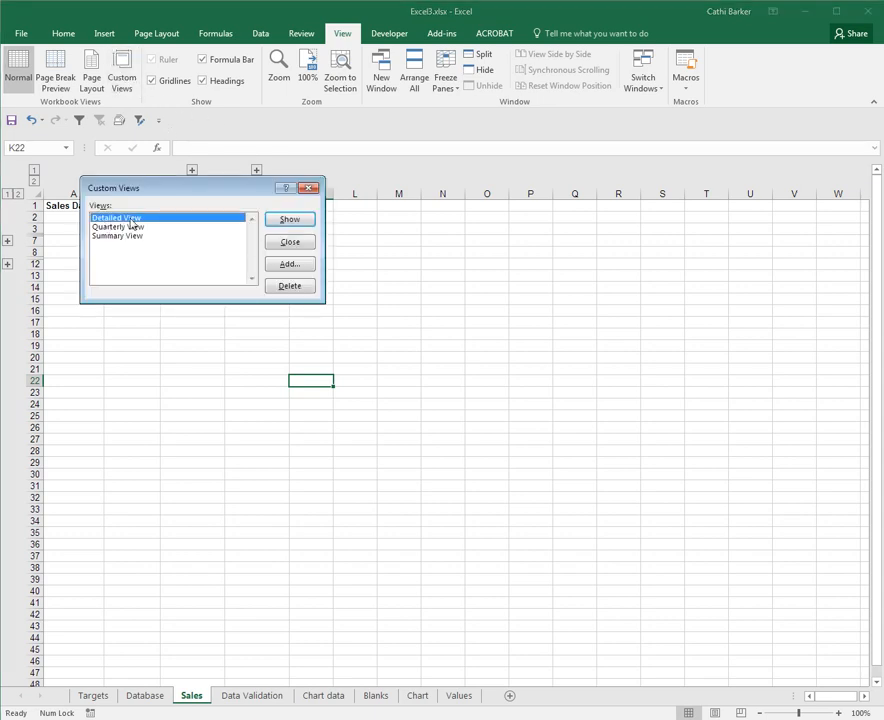
left_click(290, 222)
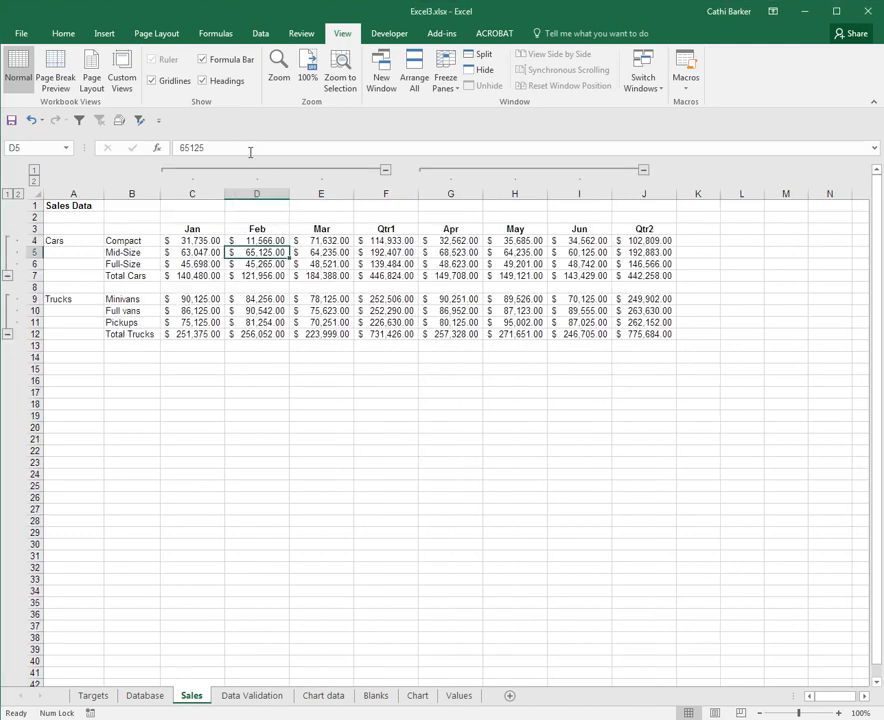
left_click(122, 78)
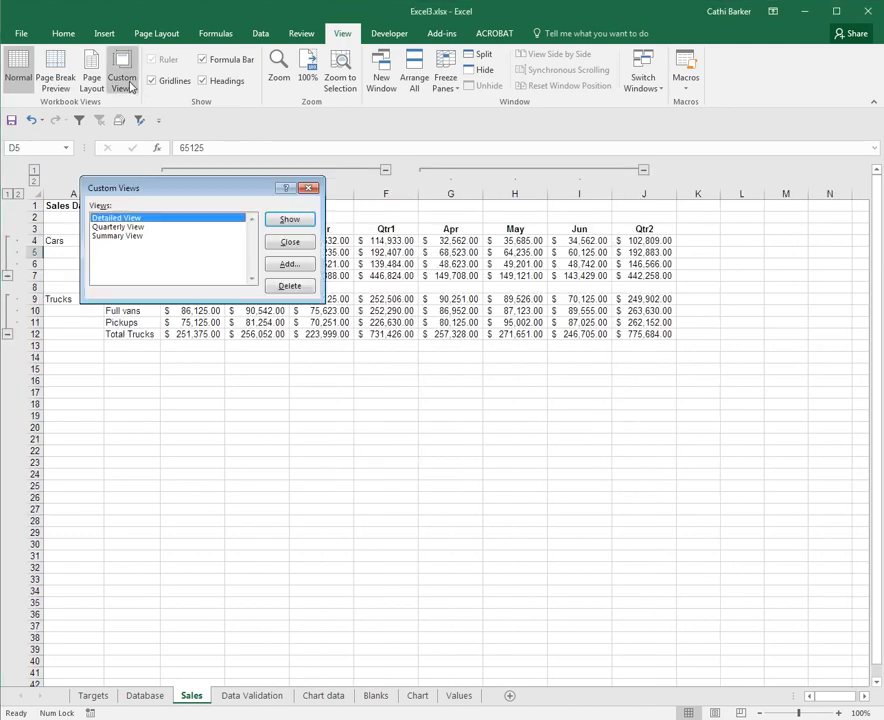
left_click(145, 236)
left_click(289, 219)
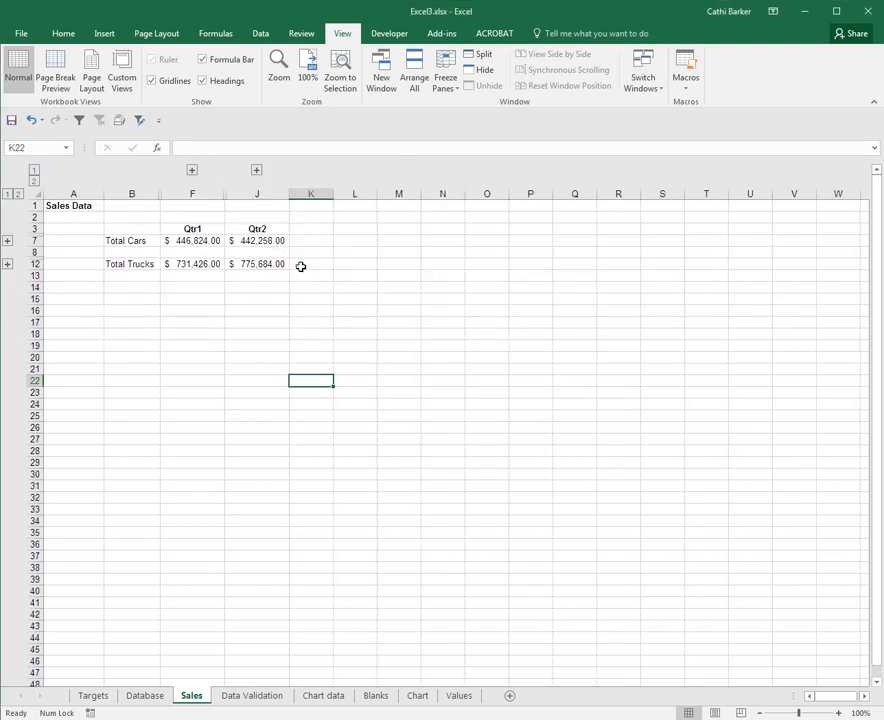
Add the Custom Views command to the Quick Access Toolbar.
right_click(127, 75)
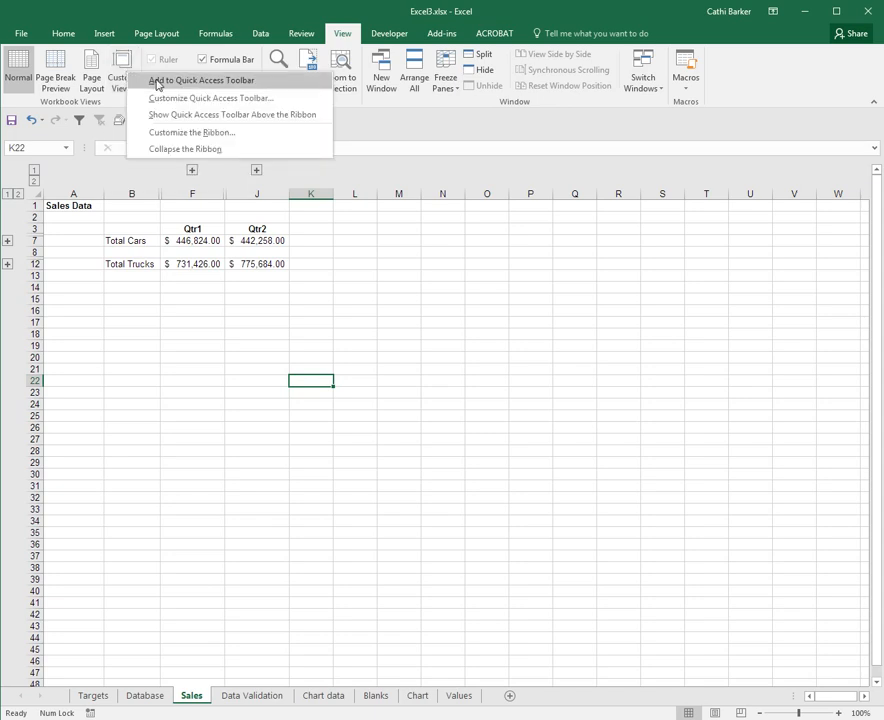
left_click(157, 81)
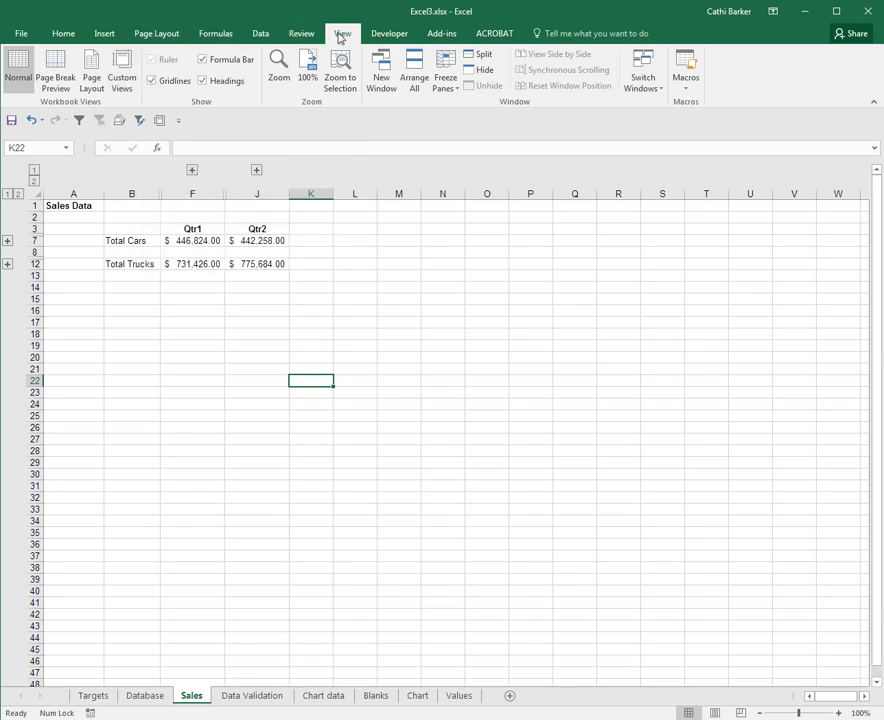
Open the Custom Views list through its new shortcut, highlight Quarterly View and close the list without applying it.
left_click(63, 34)
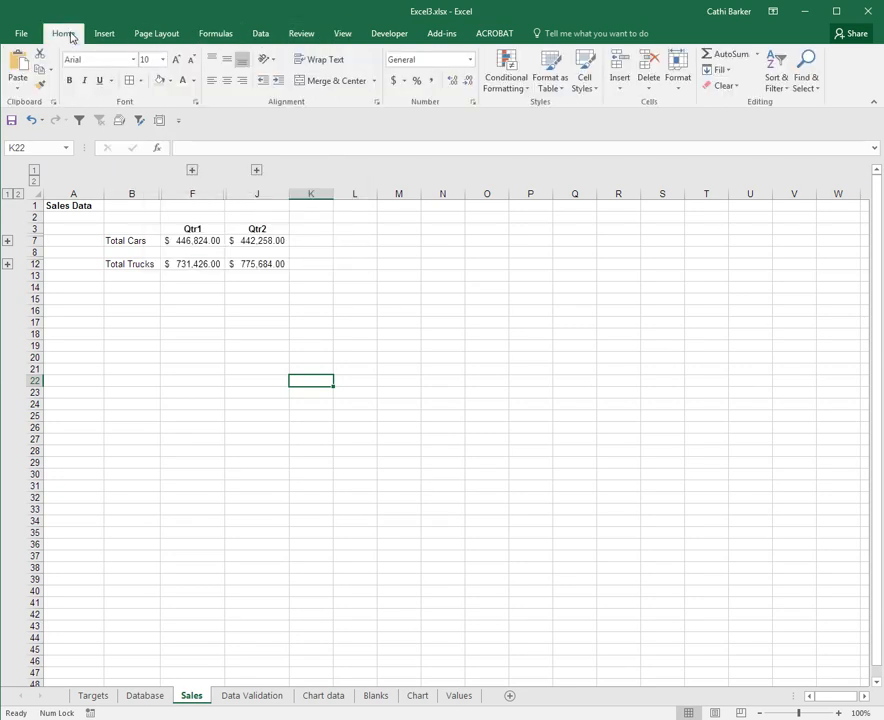
left_click(160, 122)
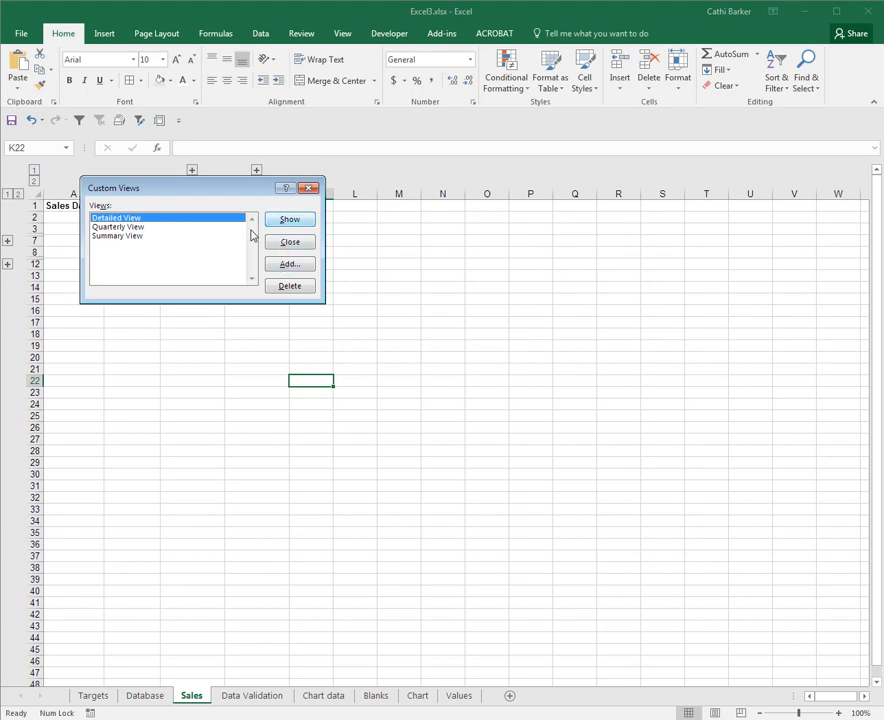
left_click(165, 229)
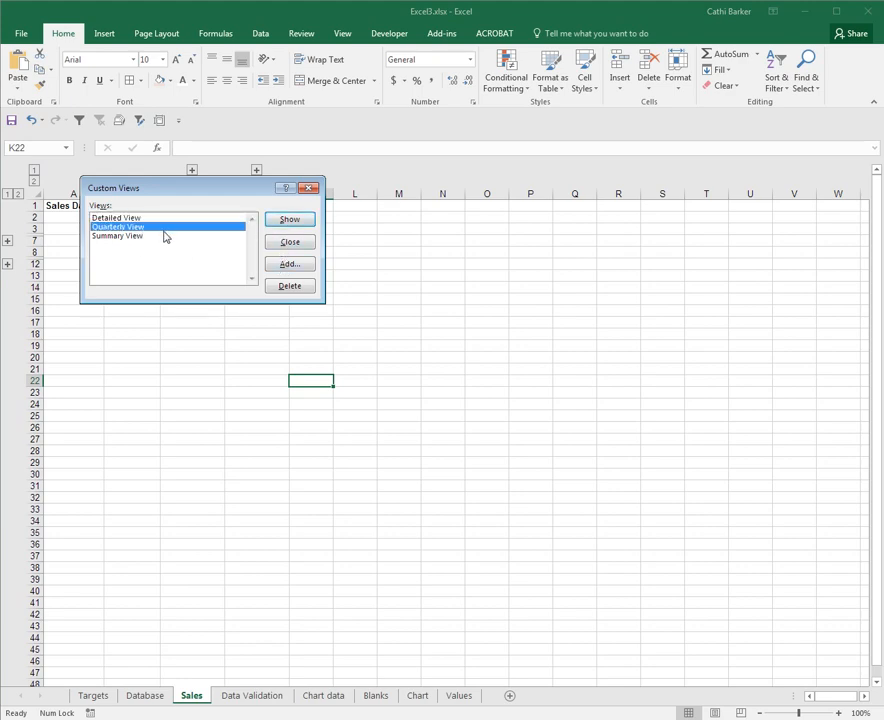
left_click(290, 243)
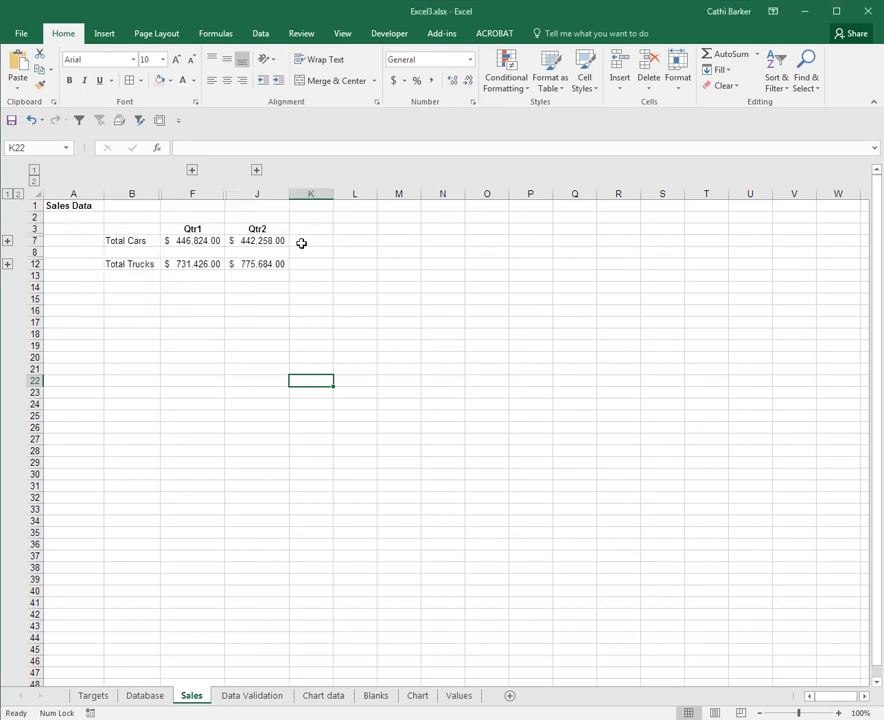